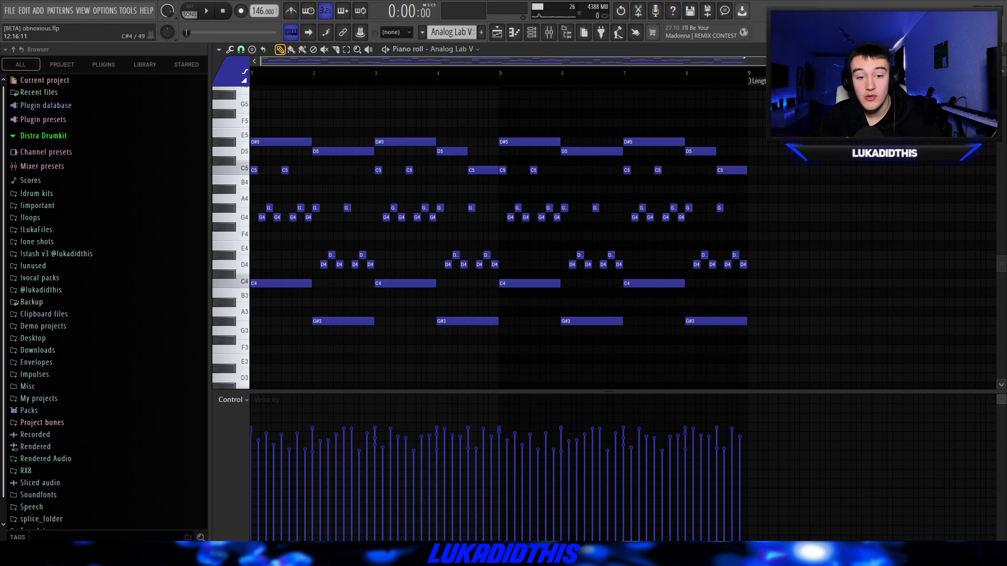
- Play the Analog Lab V melody pattern and review the Portal and HalfTime effects on its mixer channel
{"action": "key", "text": "space"}
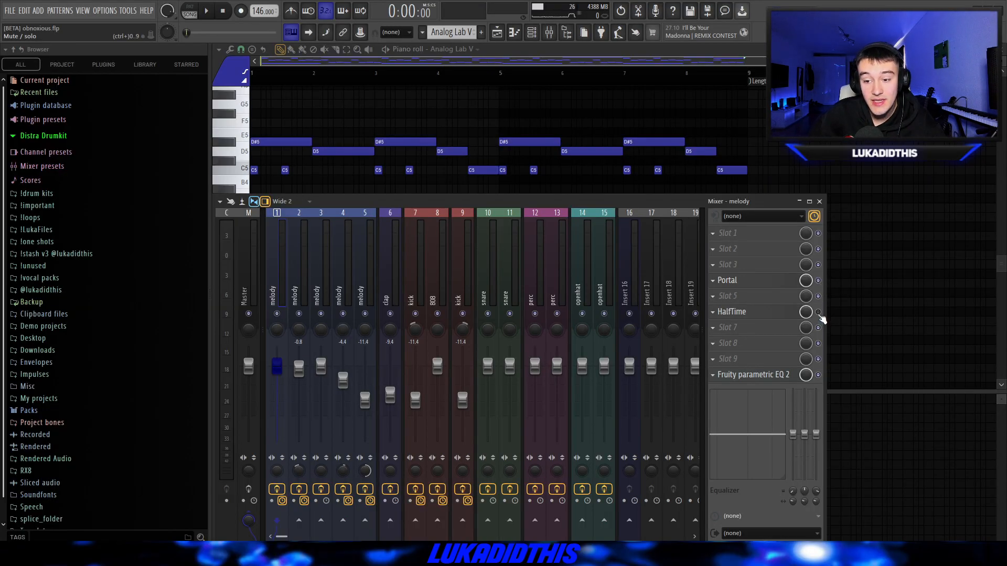
{"action": "left_click", "coordinate": [740, 280]}
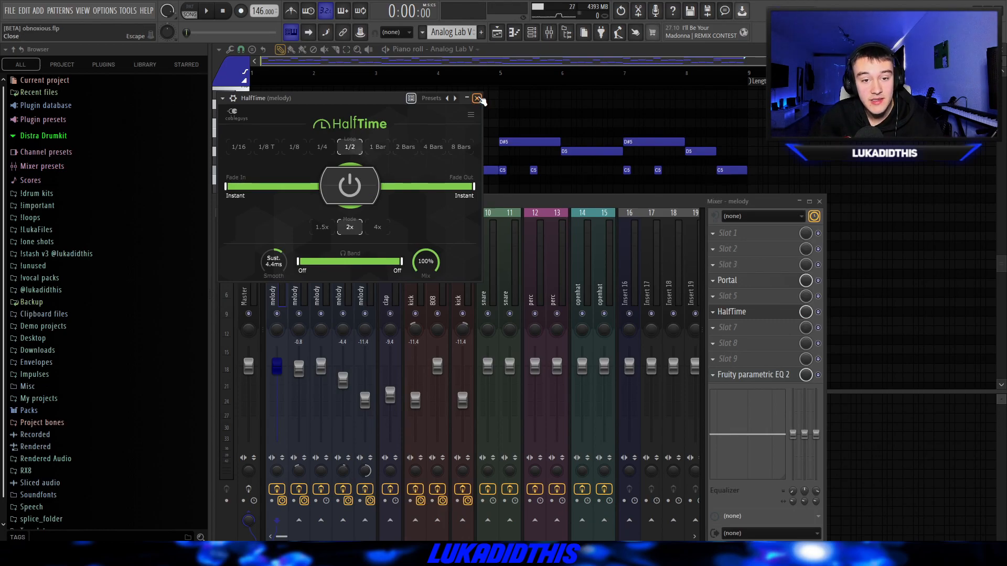
{"action": "left_click", "coordinate": [477, 98]}
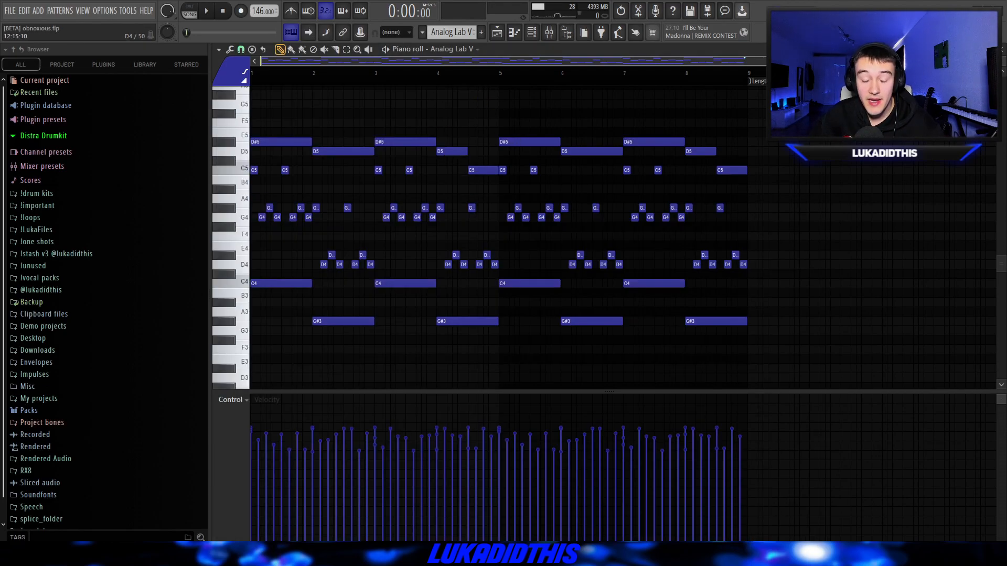
{"action": "key", "text": "space"}
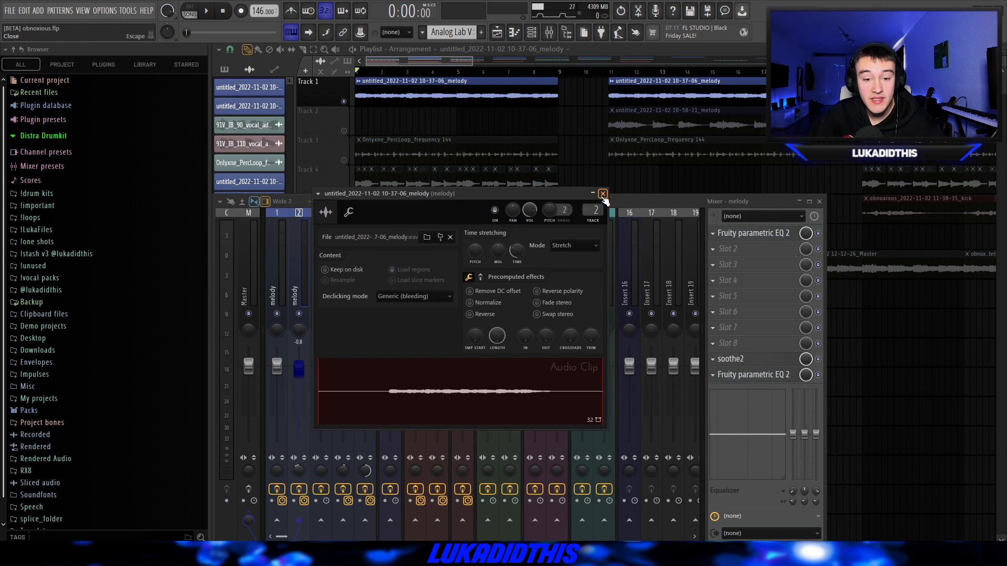
- Review the Fruity parametric EQ 2 and soothe2 settings on the mixer channel of Track 1's melody clip
{"action": "left_click", "coordinate": [602, 194]}
{"action": "left_click", "coordinate": [753, 234]}
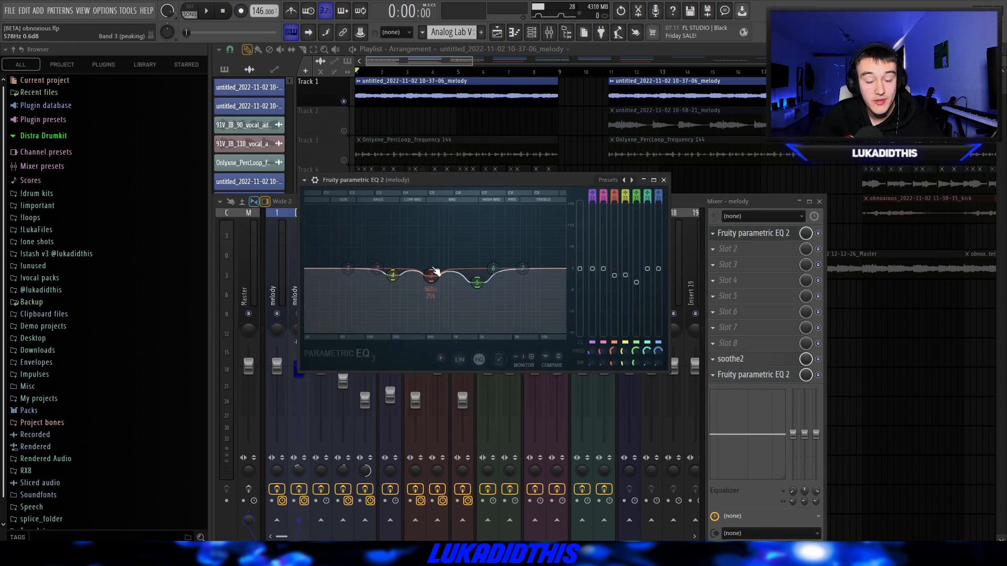
{"action": "left_click", "coordinate": [731, 359]}
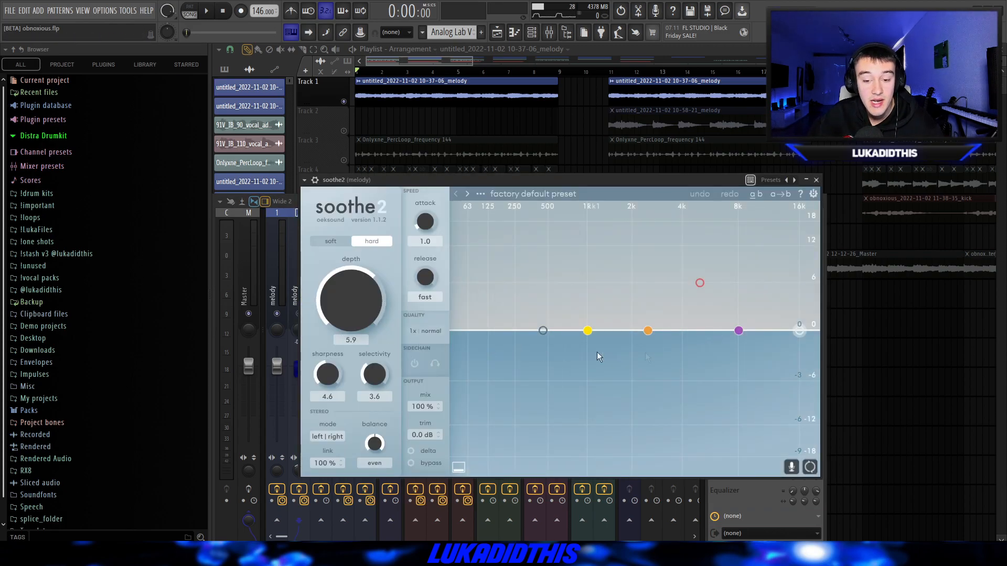
{"action": "left_click", "coordinate": [817, 180]}
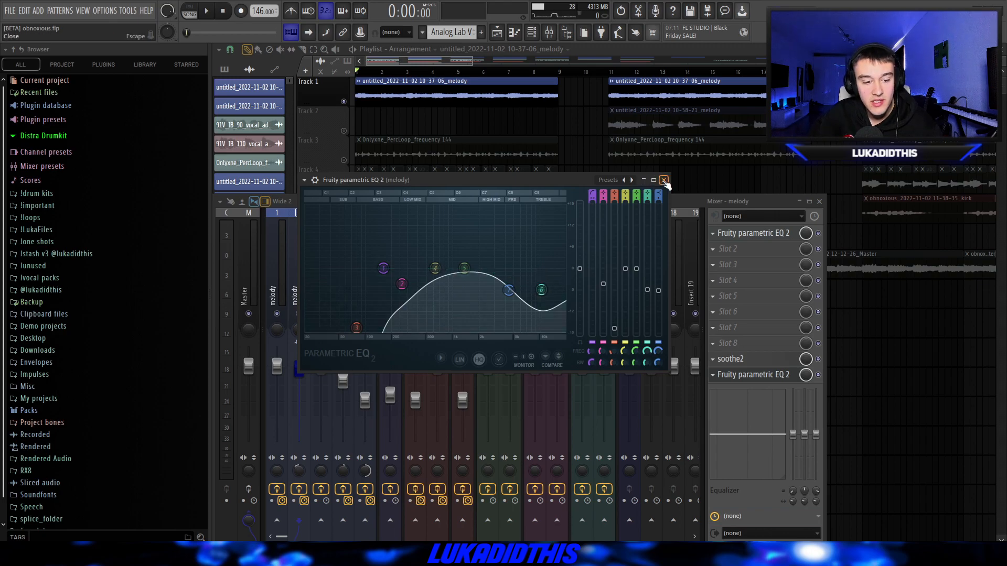
{"action": "left_click", "coordinate": [664, 180]}
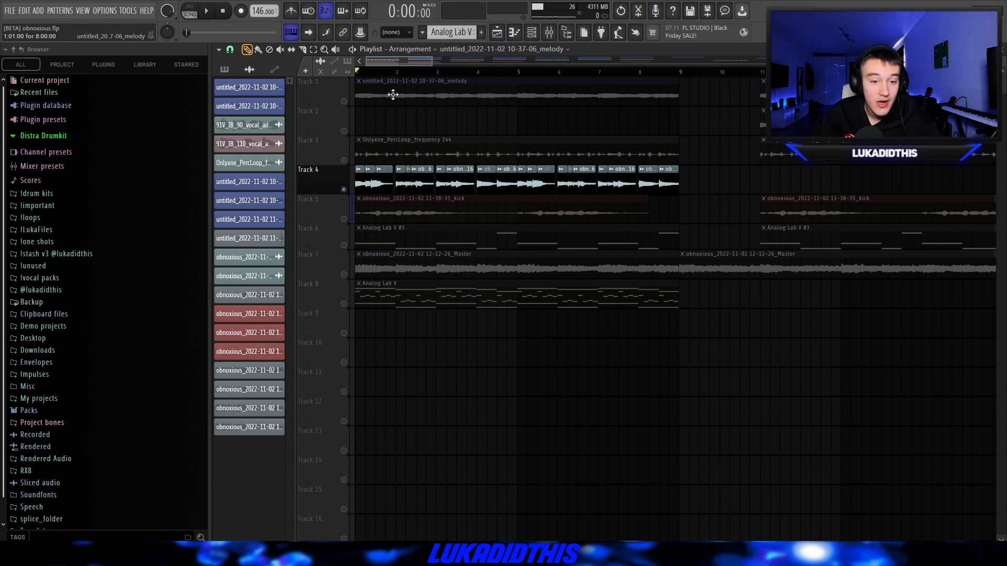
- Play the soloed chopped audio clips on Track 4 of the playlist
{"action": "scroll", "coordinate": [675, 152], "scroll_direction": "down", "scroll_amount": 1}
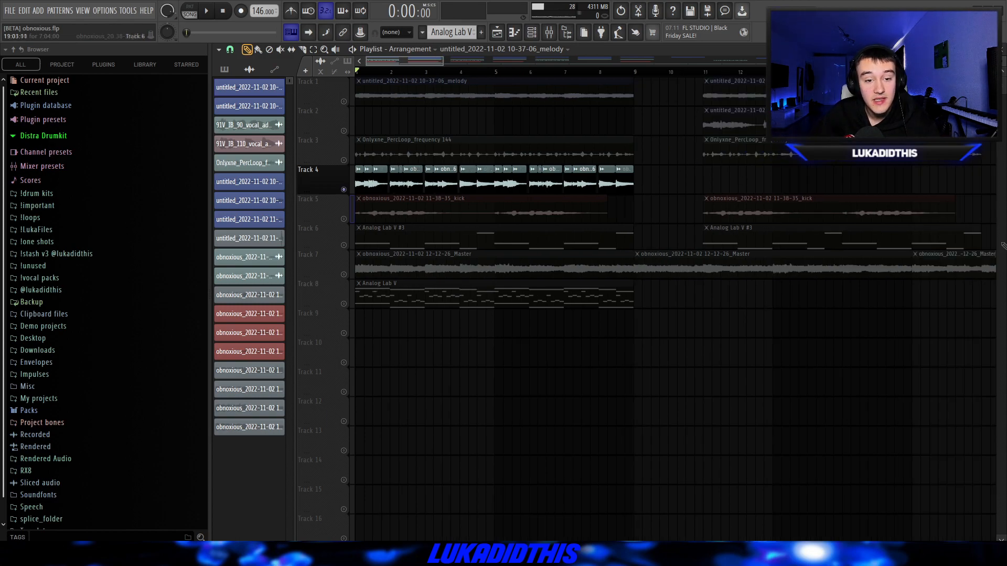
{"action": "key", "text": "space"}
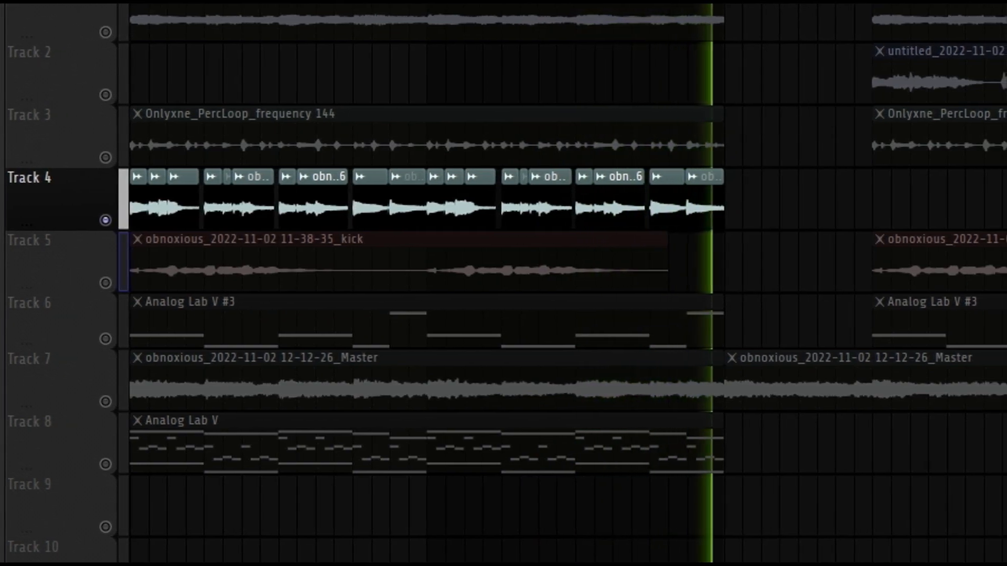
{"action": "key", "text": "space"}
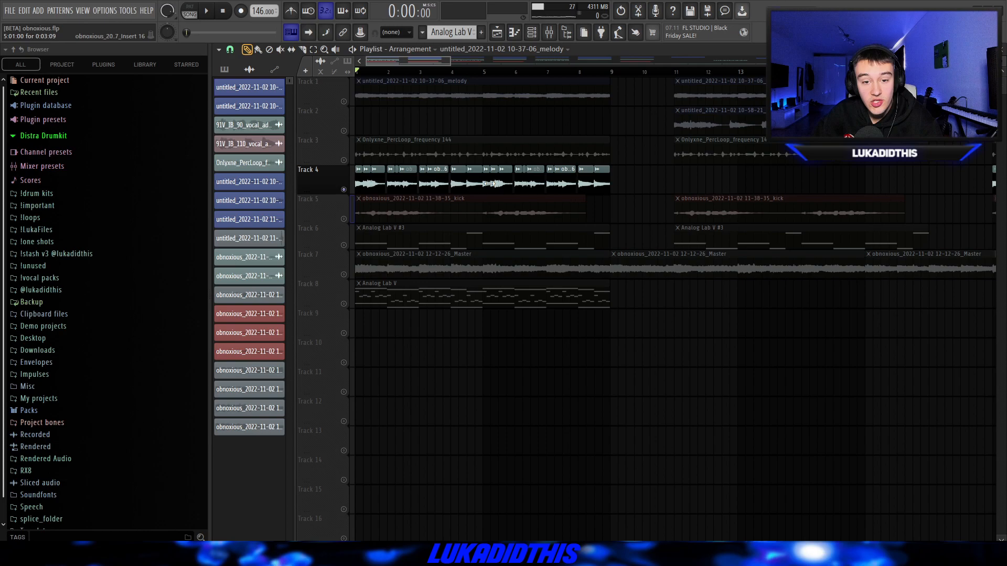
{"action": "scroll", "coordinate": [609, 184], "scroll_direction": "up", "scroll_amount": 2}
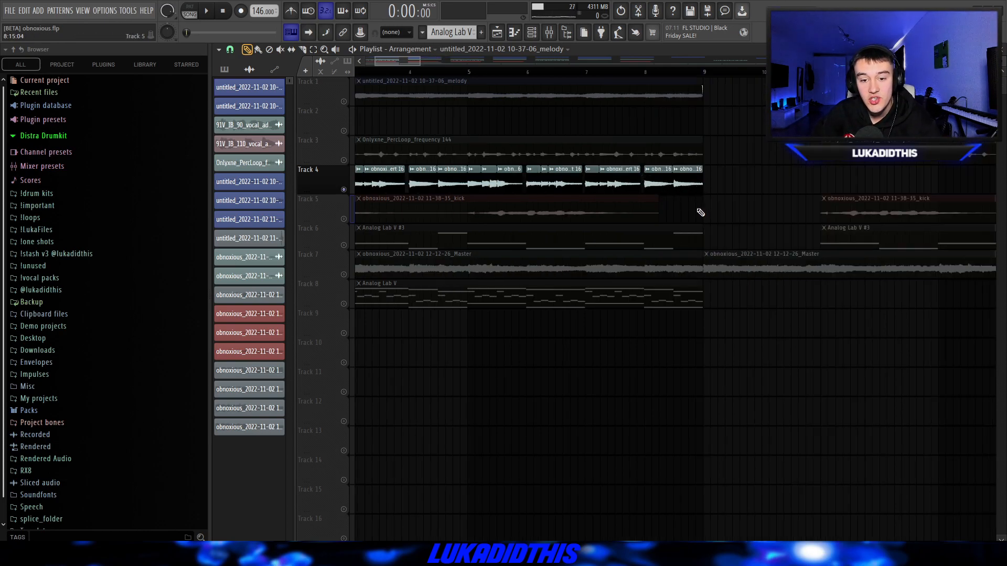
{"action": "scroll", "coordinate": [701, 213], "scroll_direction": "down", "scroll_amount": 2}
- Review the chopped clips' mixer effects: EffectRack, ValhallaVintageVerb, soothe2 and the two Fruity parametric EQ 2 instances
{"action": "key", "text": "F9"}
{"action": "left_click", "coordinate": [740, 236]}
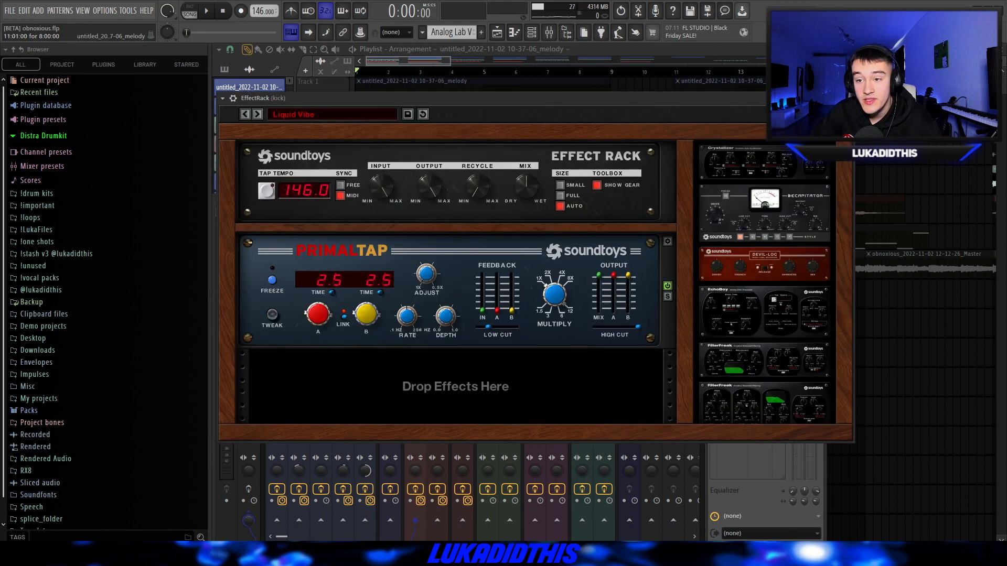
{"action": "scroll", "coordinate": [278, 99], "scroll_direction": "down", "scroll_amount": 1}
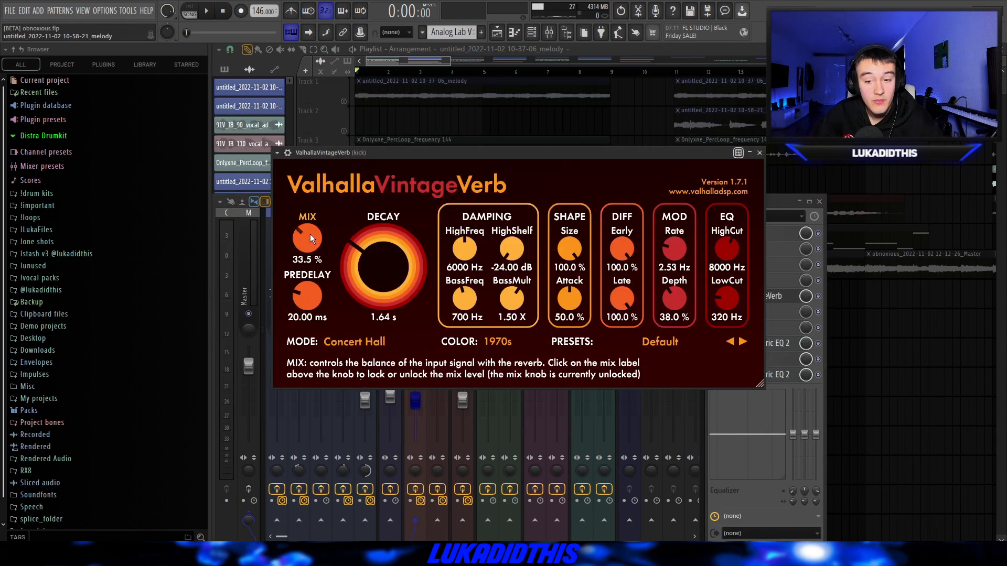
{"action": "left_click", "coordinate": [778, 343]}
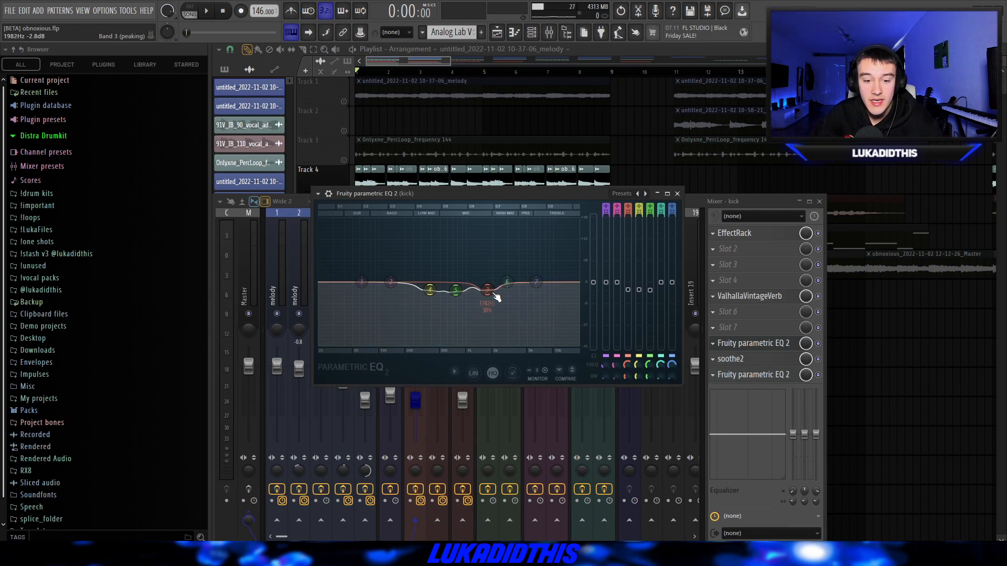
{"action": "left_click", "coordinate": [677, 193]}
{"action": "left_click", "coordinate": [755, 359]}
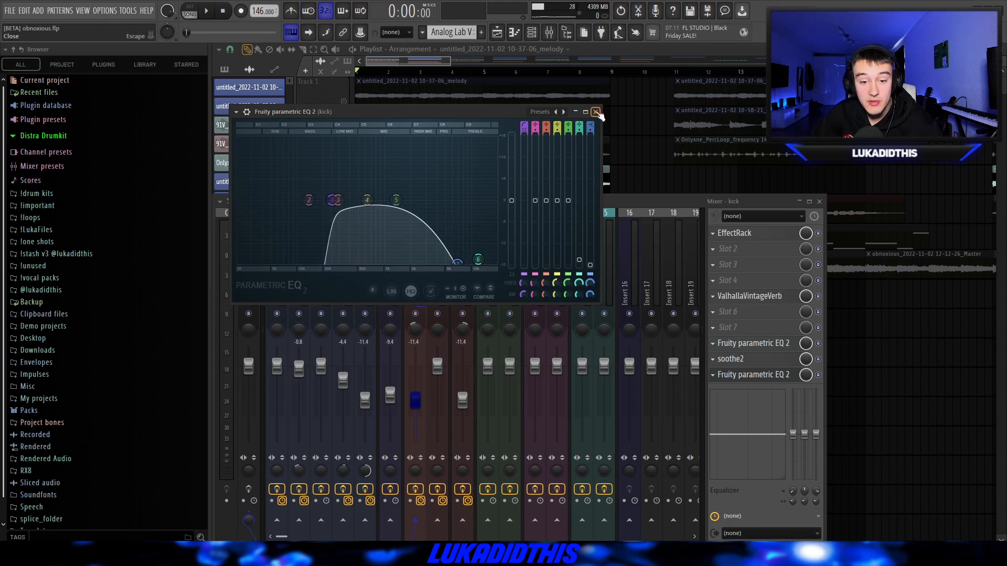
{"action": "left_click", "coordinate": [596, 112]}
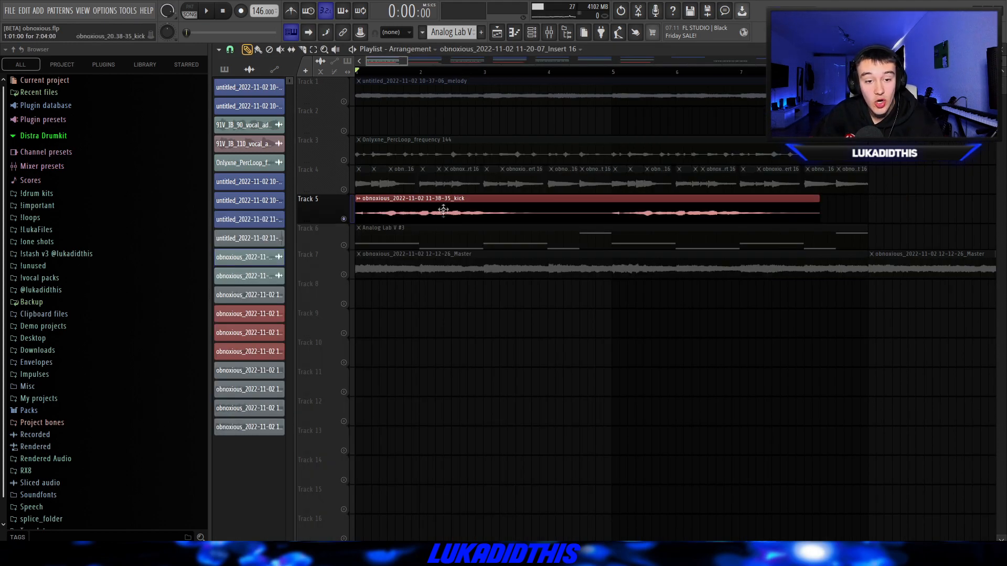
- Go from Track 5's kick audio clip to its mixer channel and review the Fruity parametric EQ 2 curve
{"action": "double_click", "coordinate": [414, 210]}
{"action": "double_click", "coordinate": [566, 183]}
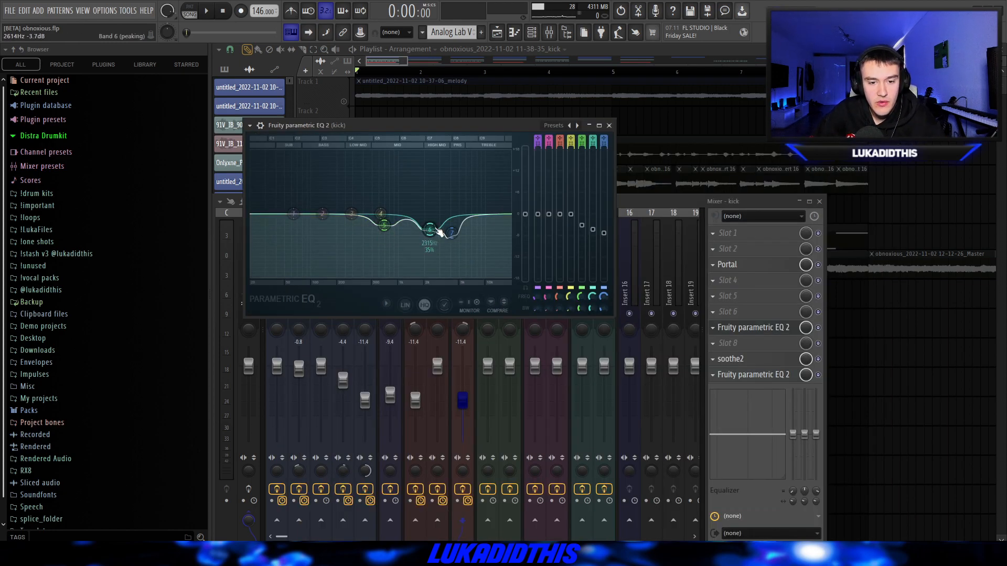
{"action": "left_click", "coordinate": [609, 125]}
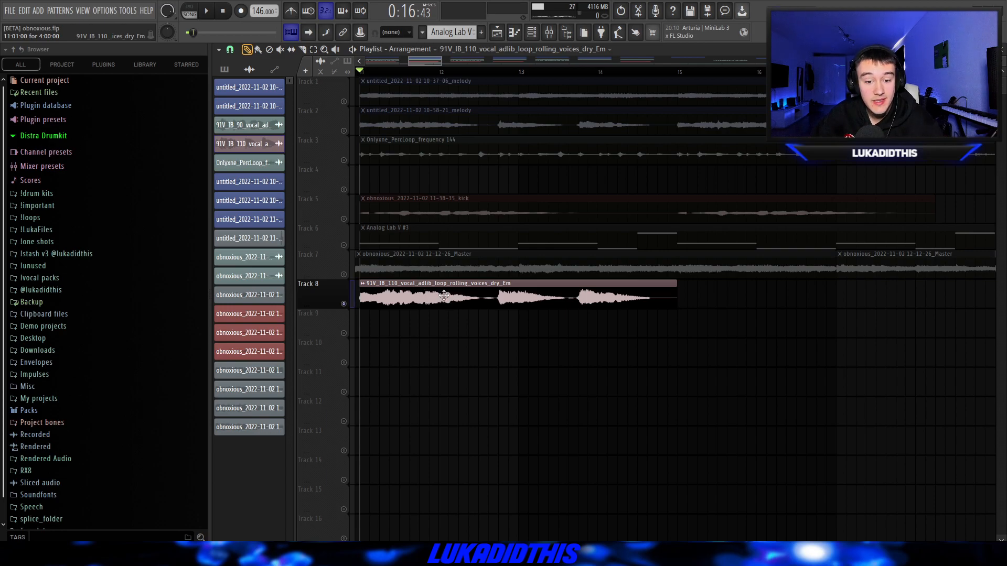
- Check the pitch and time-stretching settings of the rolling voices vocal adlib clip on Track 8 and play it
{"action": "double_click", "coordinate": [485, 288]}
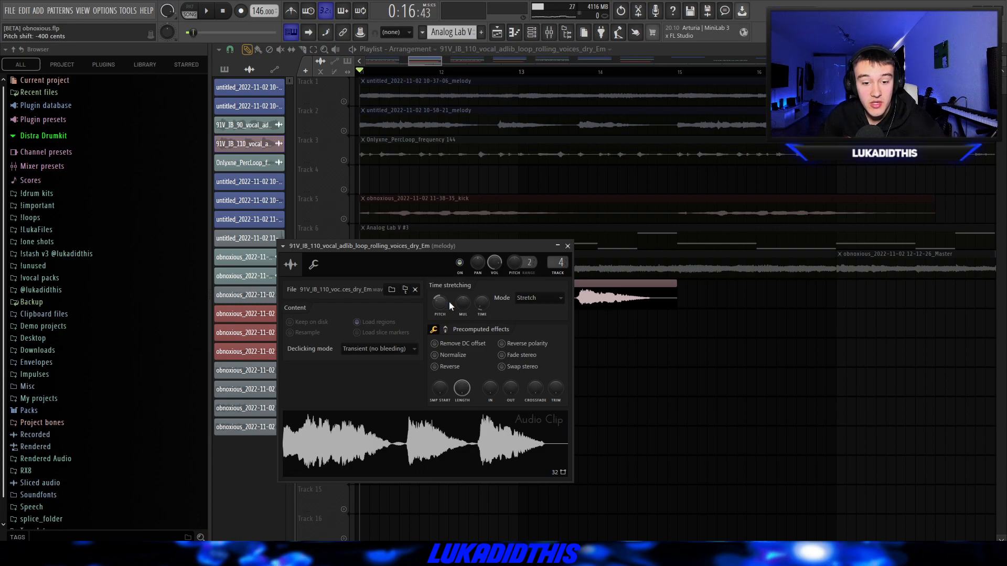
{"action": "key", "text": "Escape"}
{"action": "scroll", "coordinate": [358, 270], "scroll_direction": "down", "scroll_amount": 1}
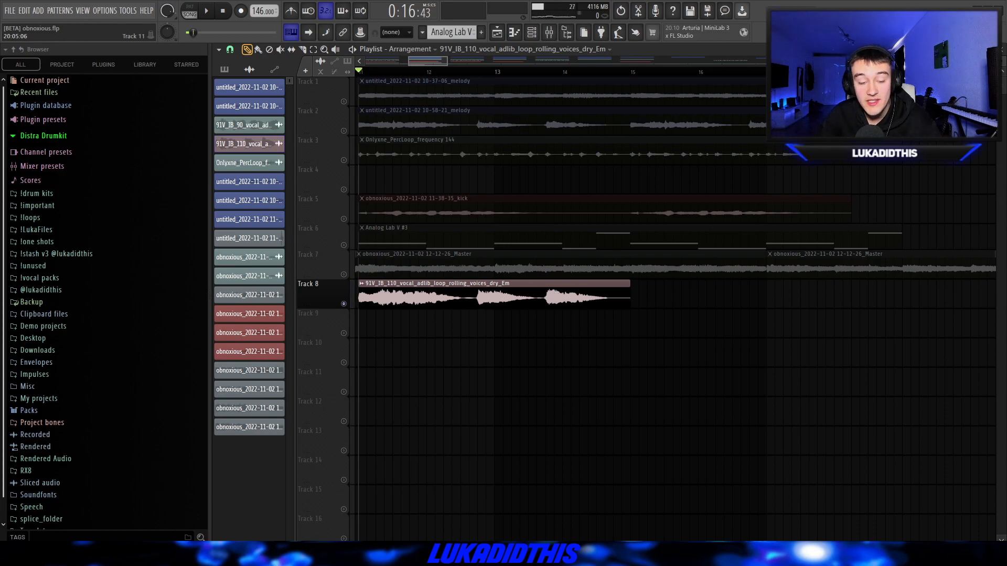
{"action": "key", "text": "space"}
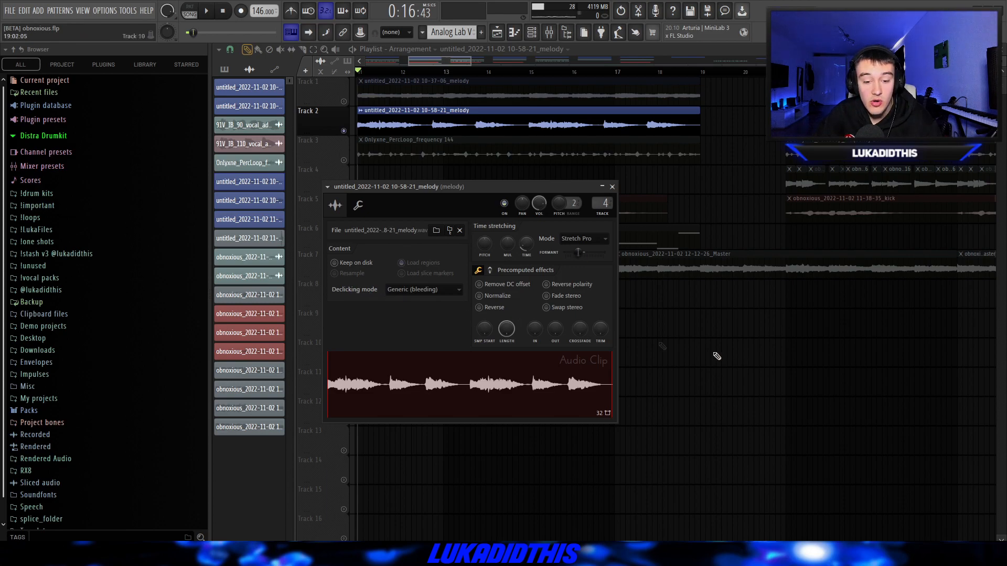
- Play the melody clip on Track 2 and review its Fruity parametric EQ 2, Fruity Reeverb 2 and soothe2 effects
{"action": "key", "text": "Escape"}
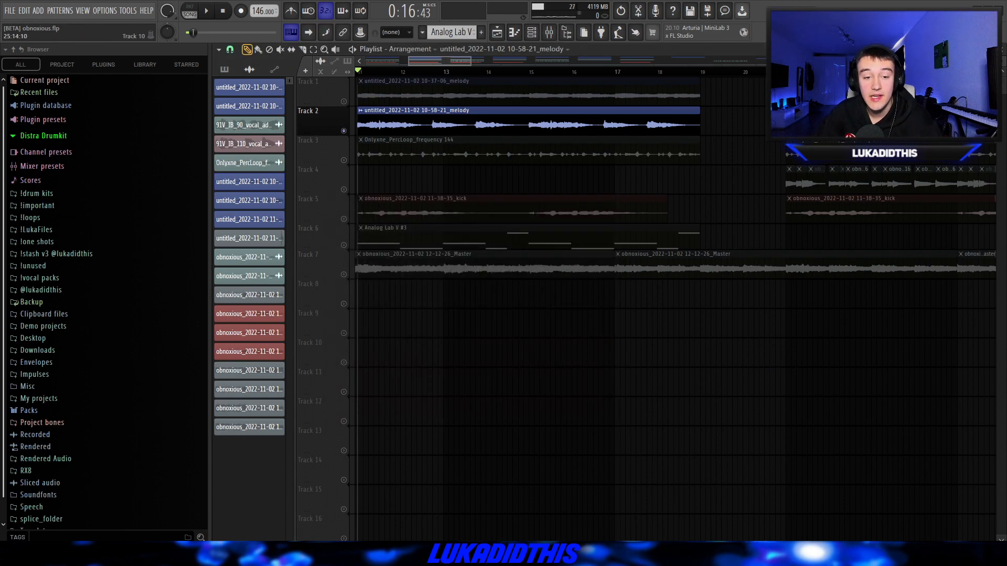
{"action": "key", "text": "space"}
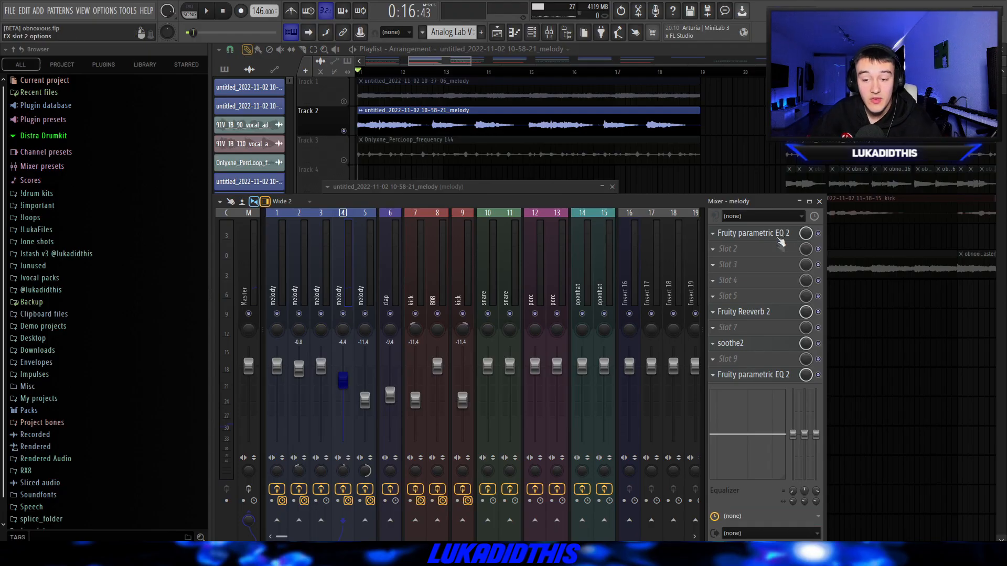
{"action": "left_click", "coordinate": [779, 238]}
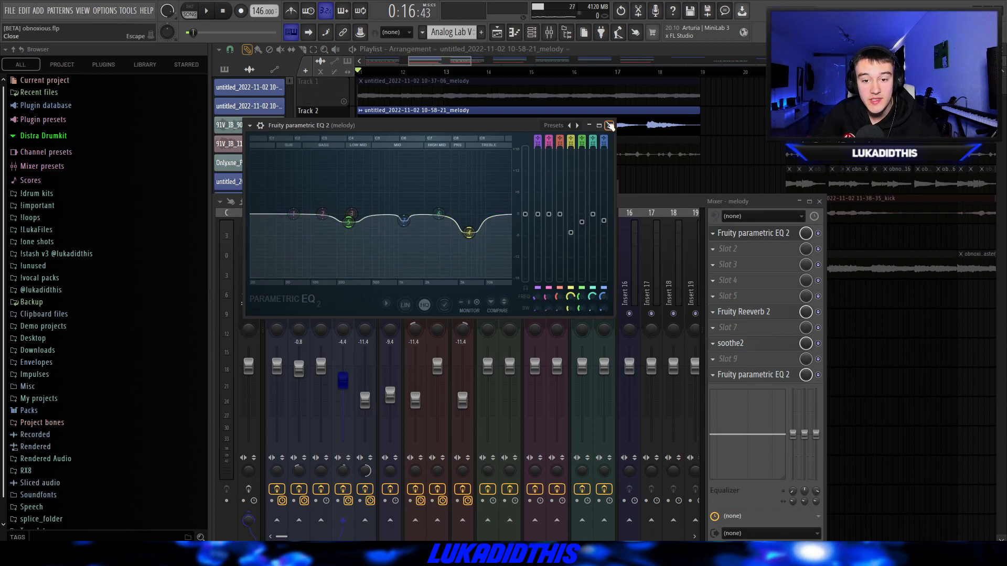
{"action": "left_click", "coordinate": [610, 126]}
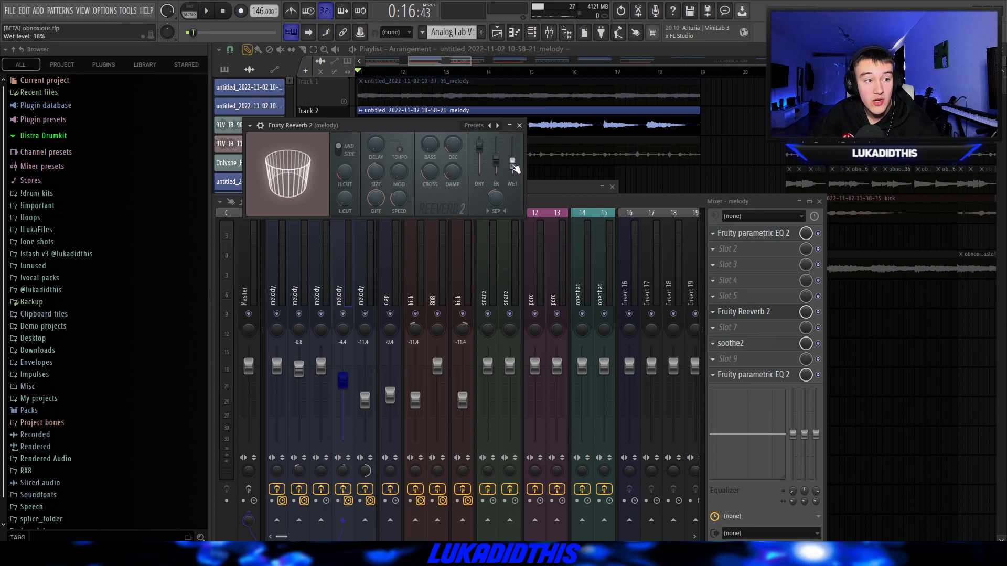
{"action": "left_click", "coordinate": [730, 343]}
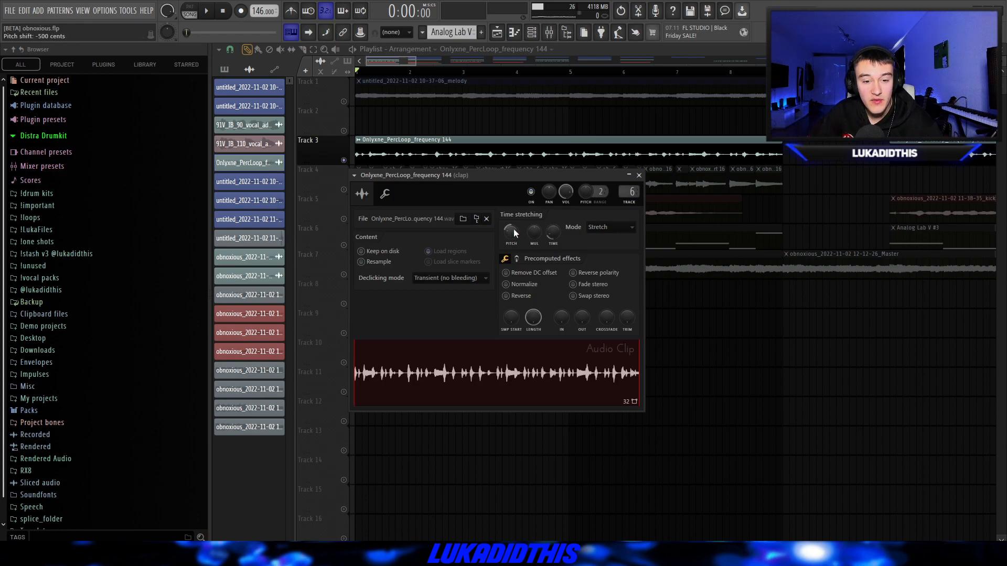
- Show the mixer channel of the Onlyxne_PercLoop_frequency 144 clip and play the soloed loop
{"action": "double_click", "coordinate": [630, 193]}
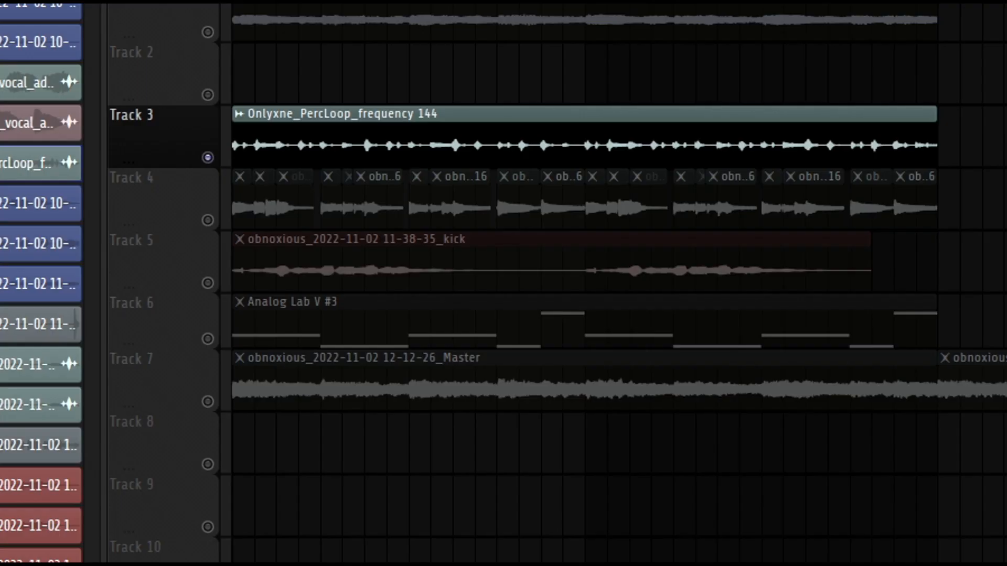
{"action": "key", "text": "space"}
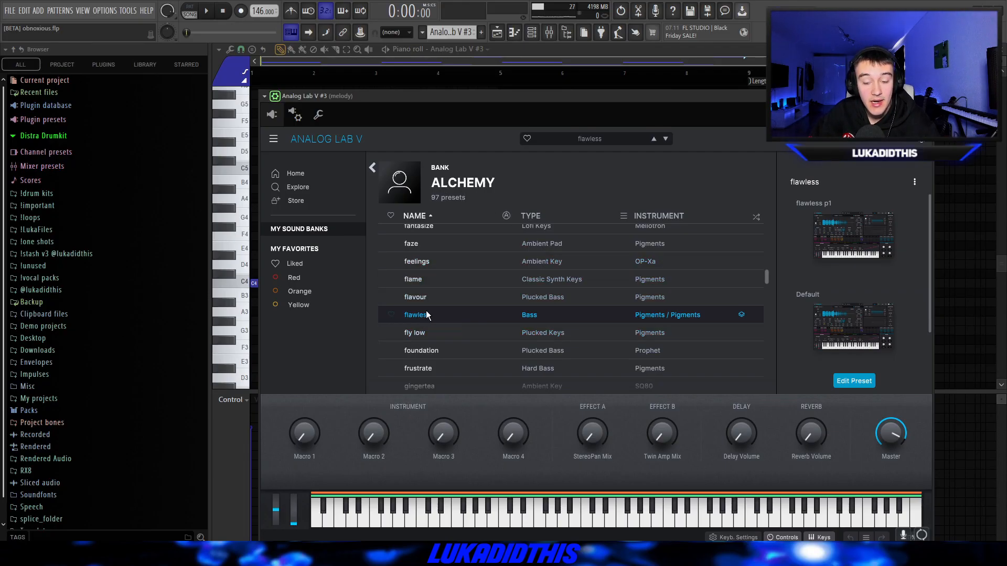
- Play the Analog Lab V #3 bass pattern and review its mixer effects, including RCompressor Stereo, Fruity Fast Dist, parametric EQ and soothe2
{"action": "key", "text": "Escape"}
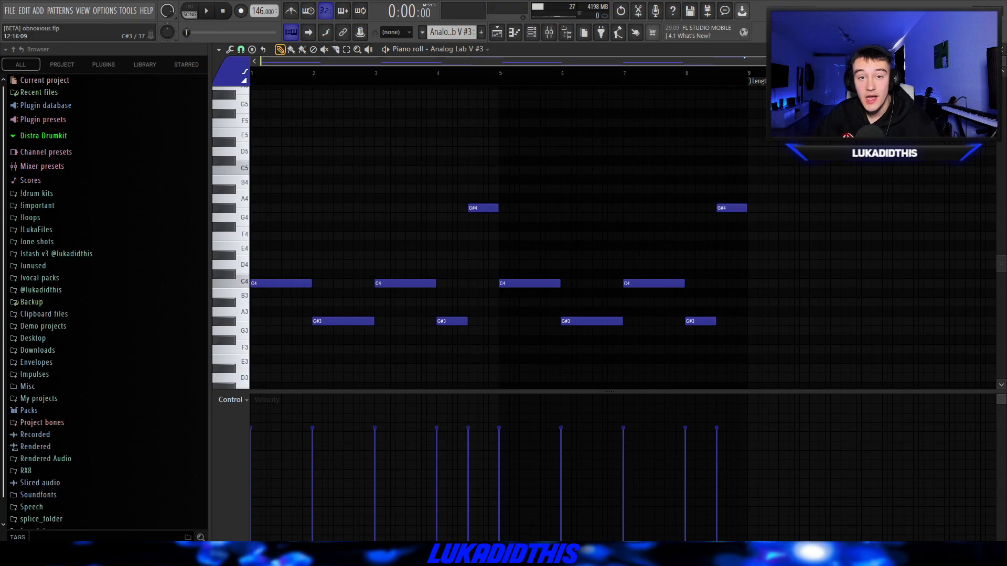
{"action": "key", "text": "space"}
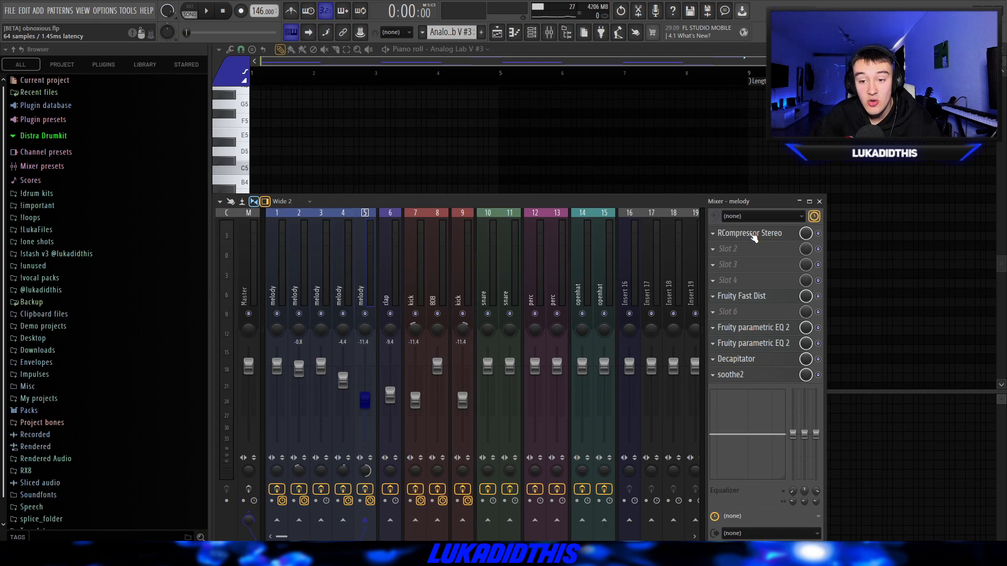
{"action": "left_click", "coordinate": [754, 235]}
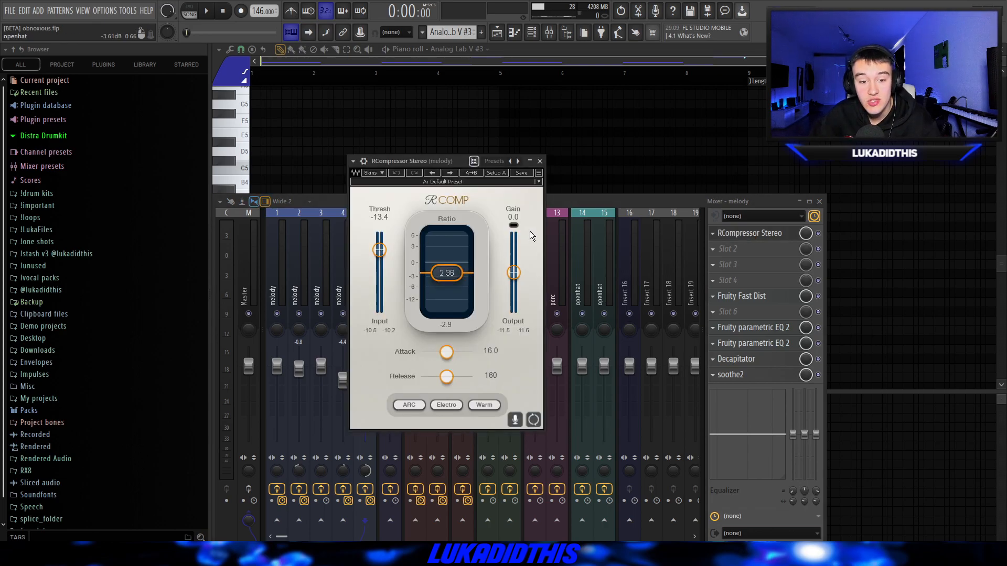
{"action": "left_click", "coordinate": [540, 161]}
{"action": "left_click", "coordinate": [739, 296]}
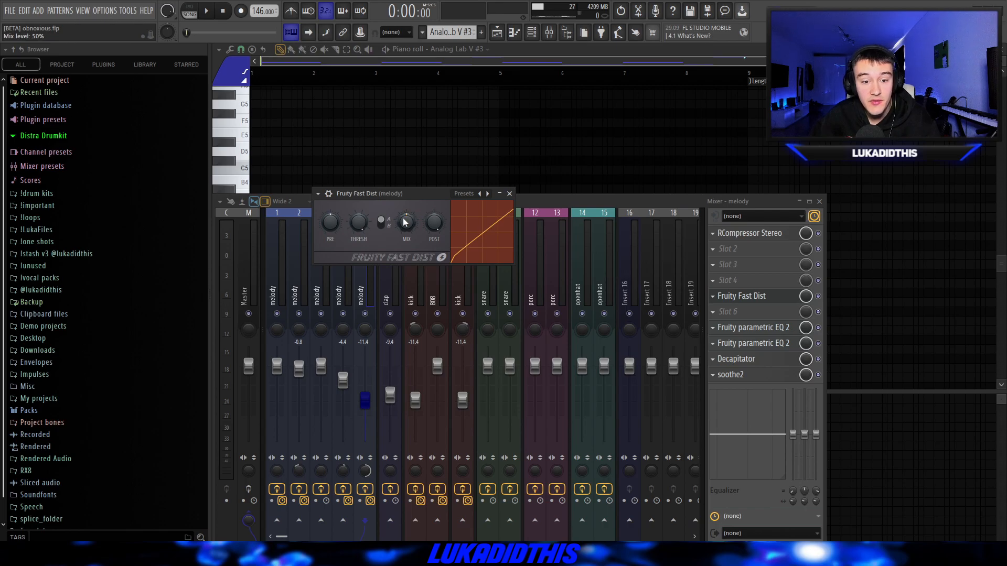
{"action": "left_click", "coordinate": [510, 194]}
{"action": "left_click", "coordinate": [753, 327]}
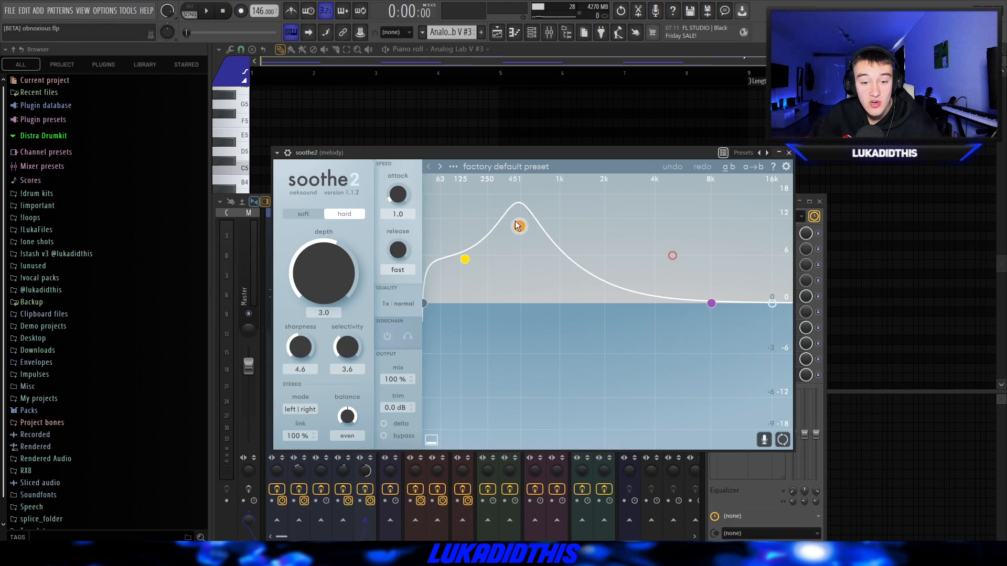
{"action": "left_click", "coordinate": [789, 152]}
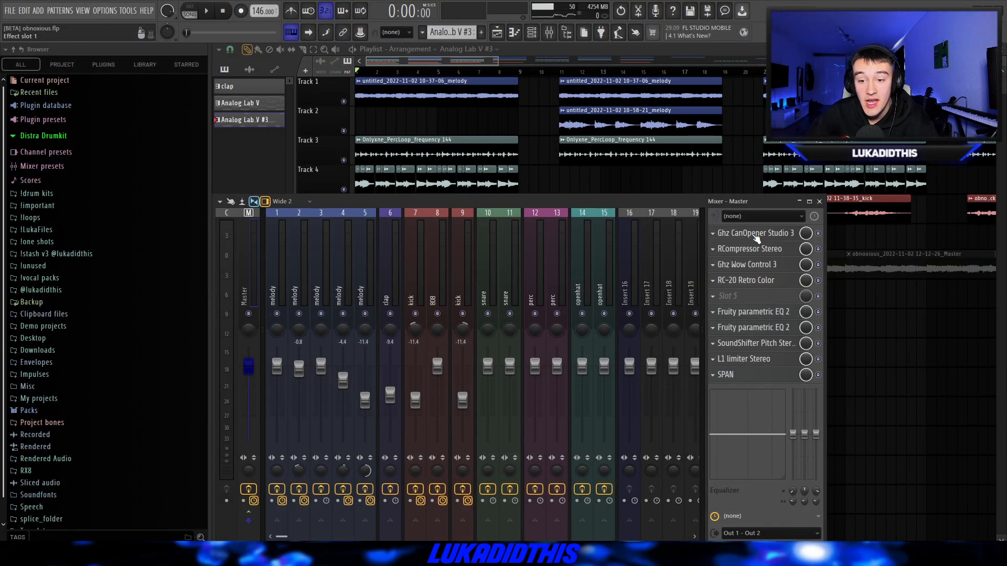
- Review the Ghz CanOpener Studio 3, RCompressor Stereo, Ghz Wow Control 3 and RC-20 Retro Color effects on the Master channel
{"action": "left_click", "coordinate": [756, 234]}
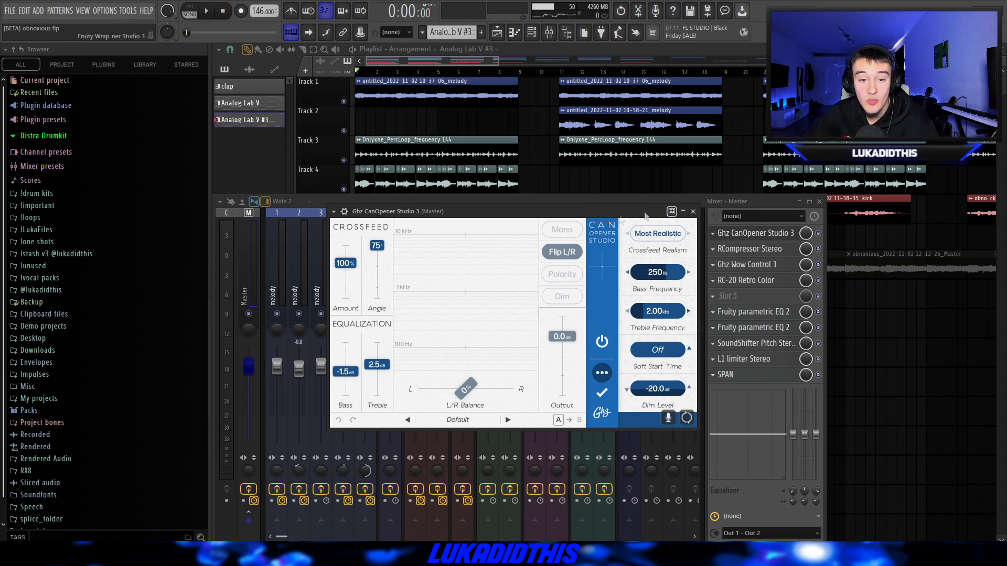
{"action": "left_click", "coordinate": [749, 248]}
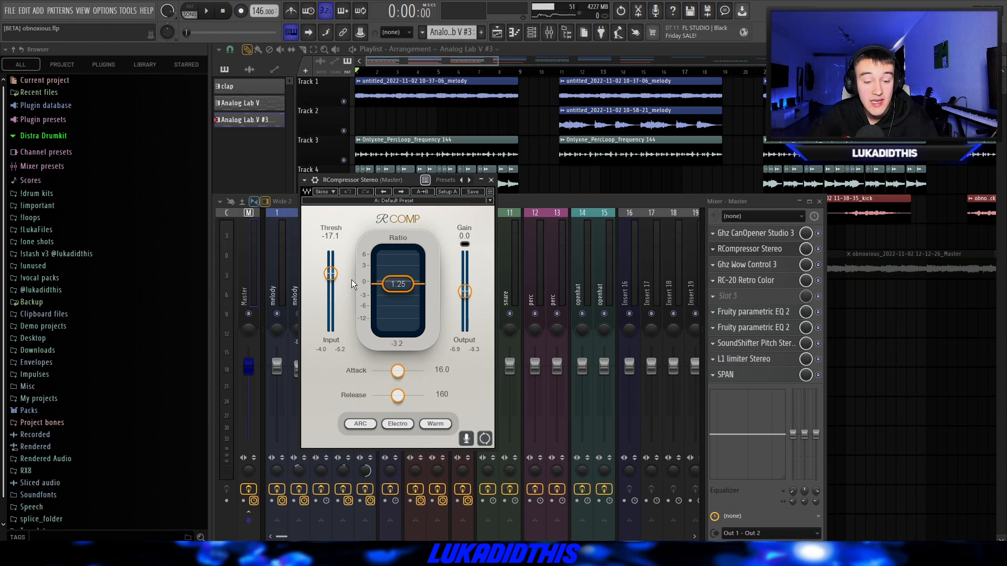
{"action": "scroll", "coordinate": [466, 181], "scroll_direction": "down", "scroll_amount": 1}
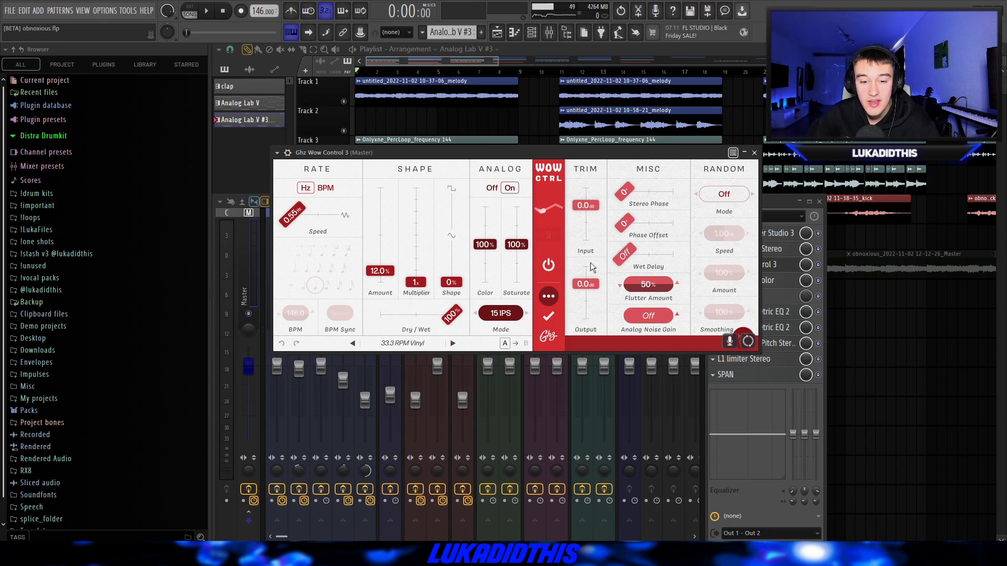
{"action": "left_click", "coordinate": [773, 281]}
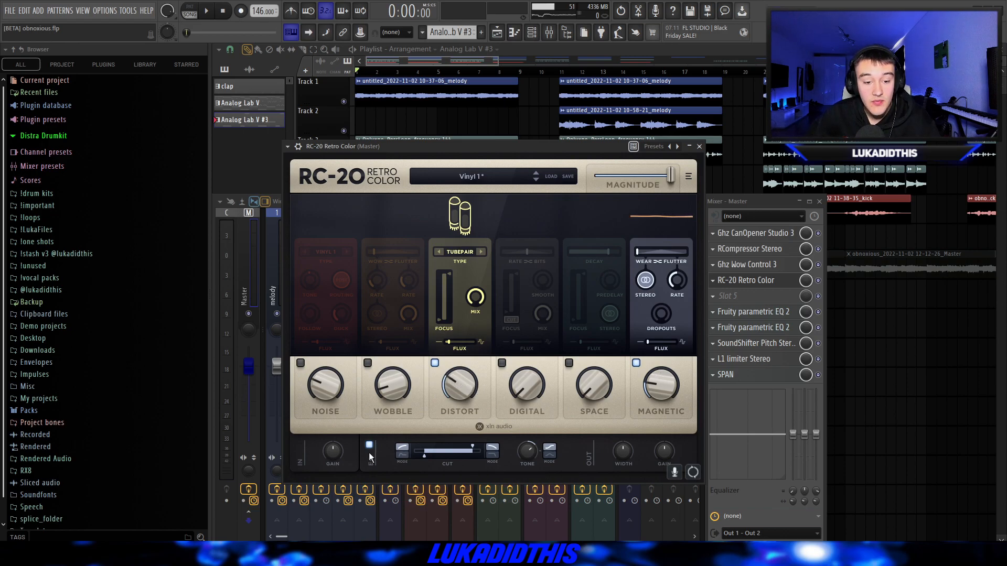
{"action": "left_click", "coordinate": [701, 147]}
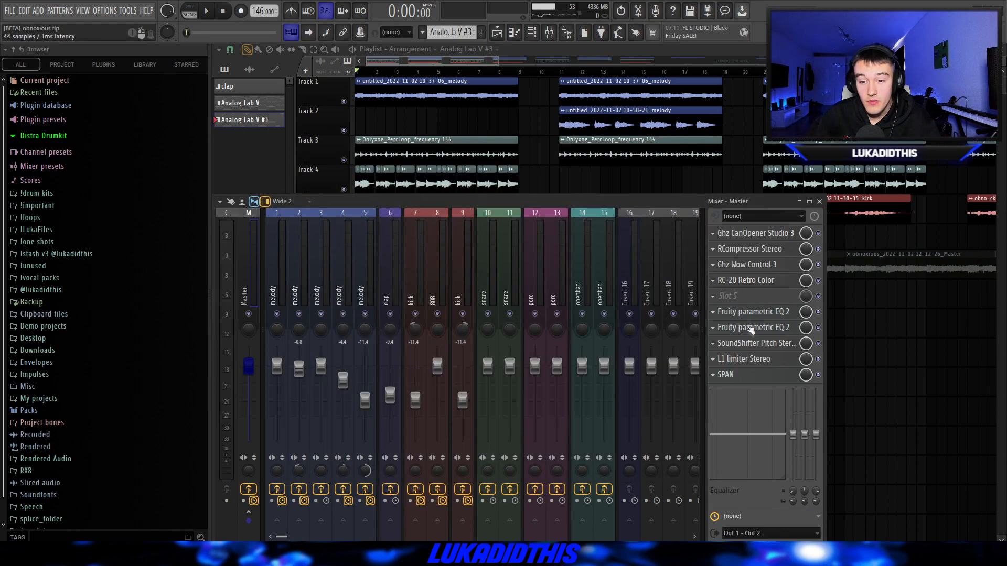
- Inspect the Master channel's first Fruity parametric EQ 2 and its SoundShifter Pitch effect, and close the mixer to show the full playlist
{"action": "left_click", "coordinate": [749, 312]}
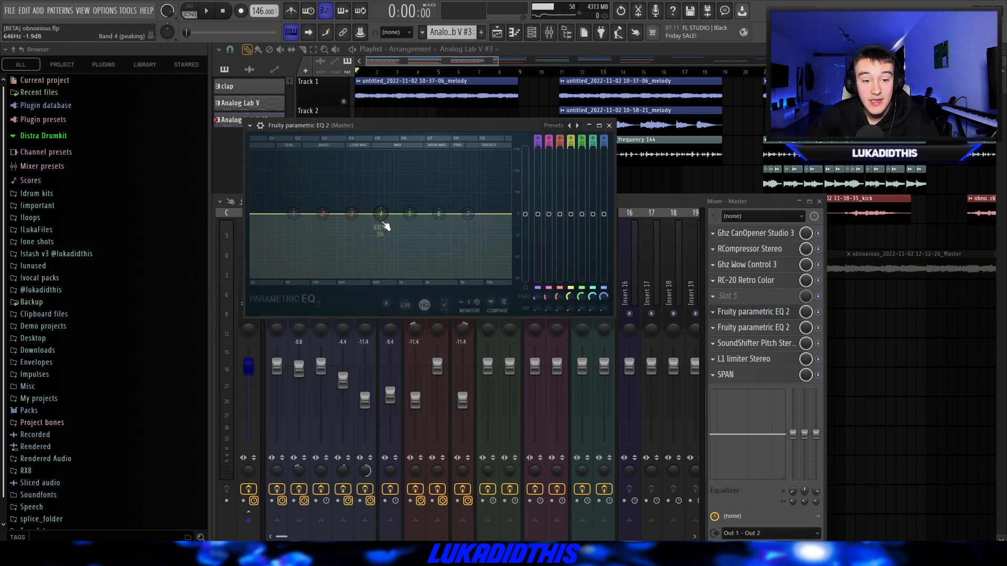
{"action": "left_click_drag", "start_coordinate": [384, 225], "coordinate": [453, 287]}
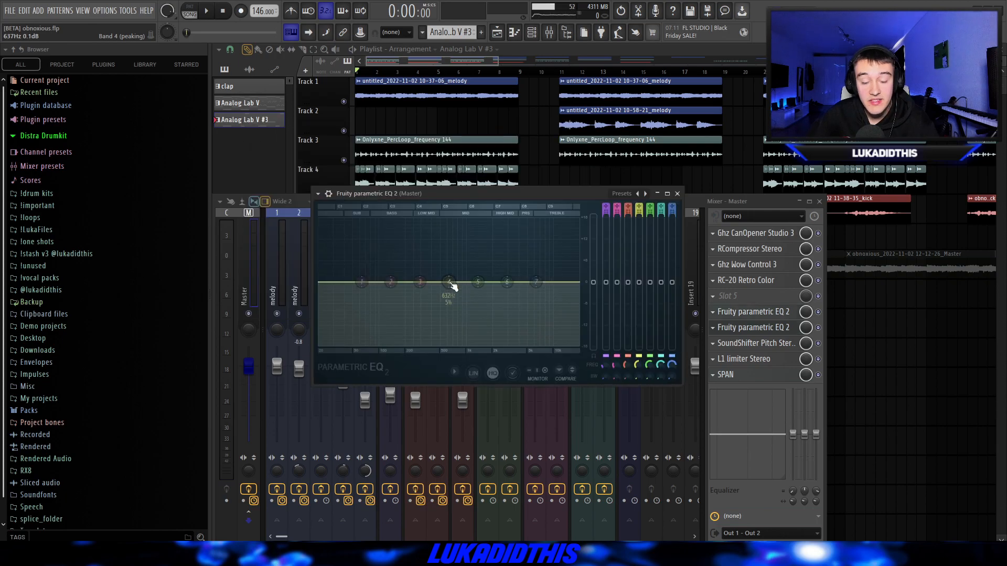
{"action": "left_click", "coordinate": [677, 193]}
{"action": "left_click", "coordinate": [750, 342]}
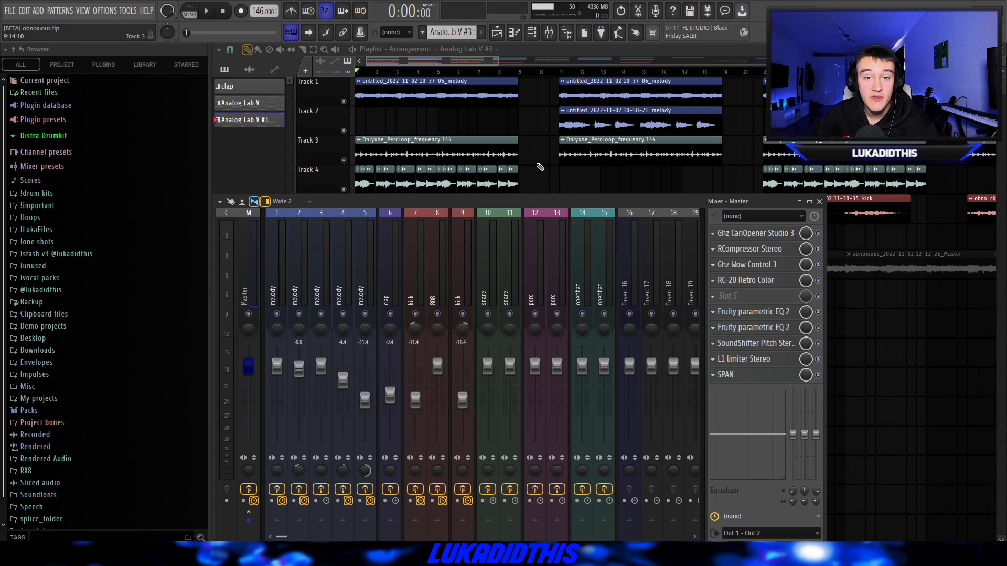
{"action": "key", "text": "F9"}
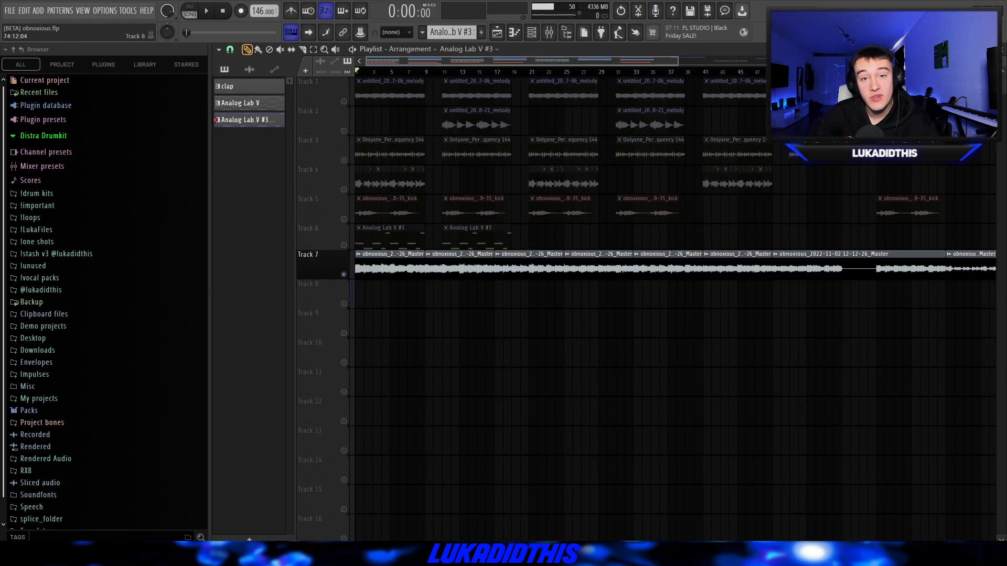